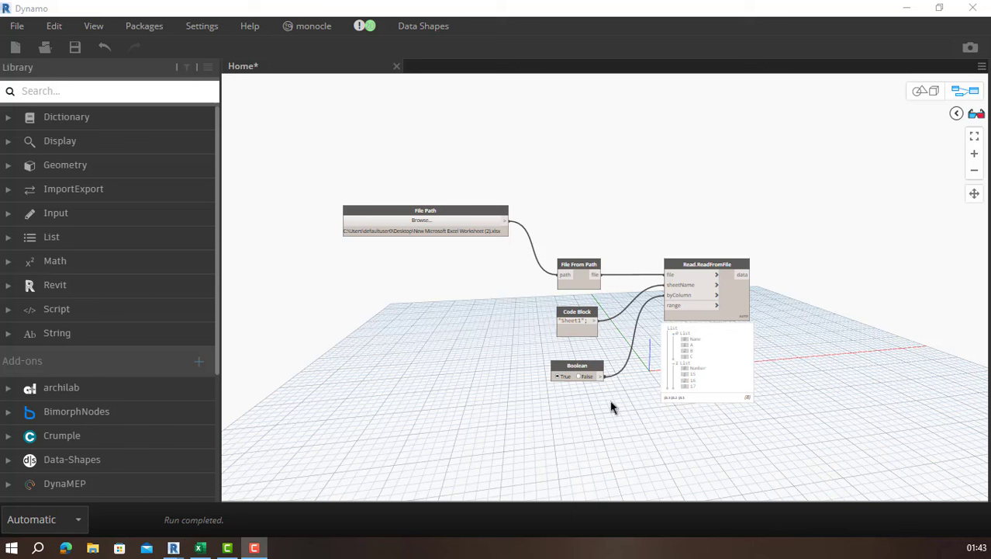
# Step: Check the Excel workbook, then return to the Dynamo graph
pyautogui.click(203, 548)
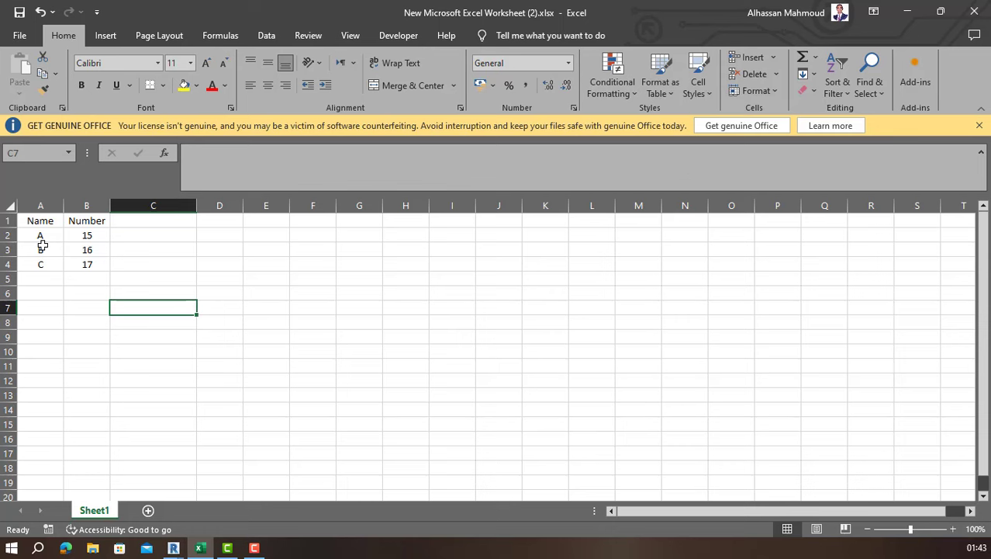
pyautogui.click(907, 11)
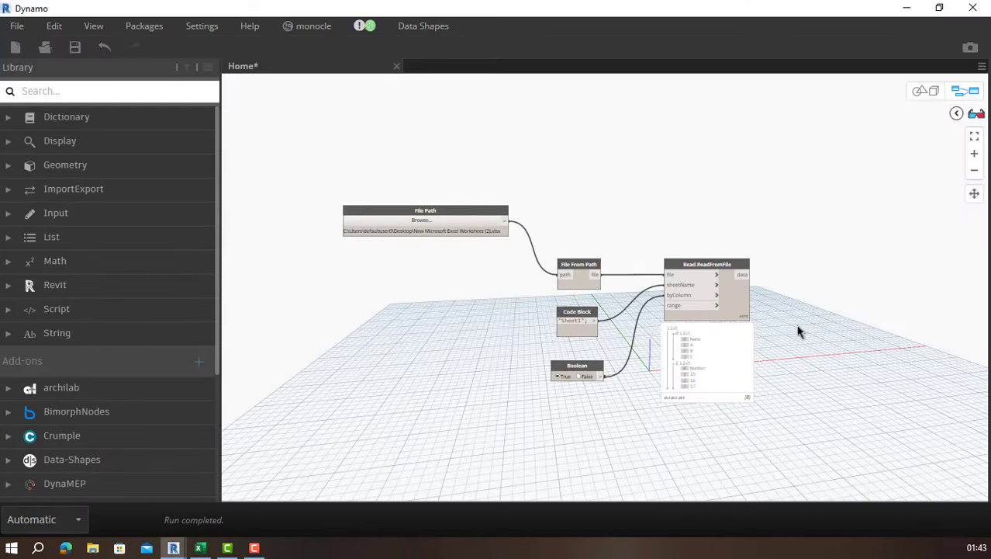
pyautogui.scroll(5, 795, 375)
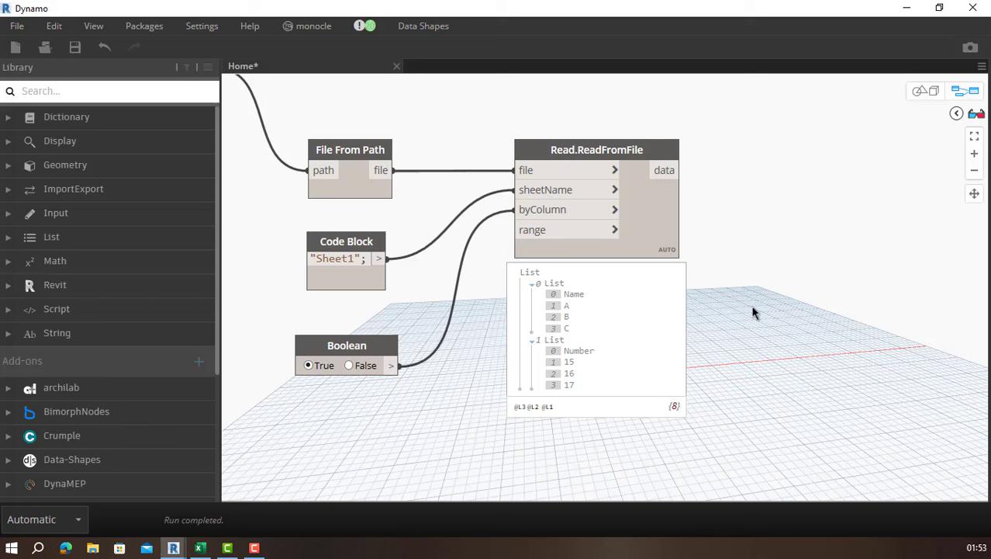
pyautogui.moveTo(706, 361)
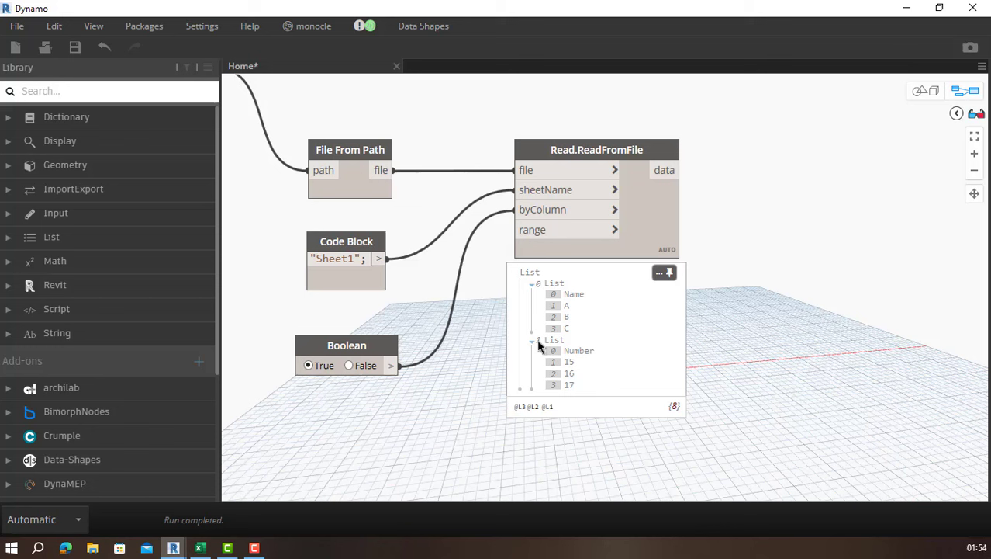
# Step: Place a List.GetItemAtIndex node and wire the Read.ReadFromFile data into its list input
pyautogui.rightClick(880, 192)
pyautogui.write('geti')
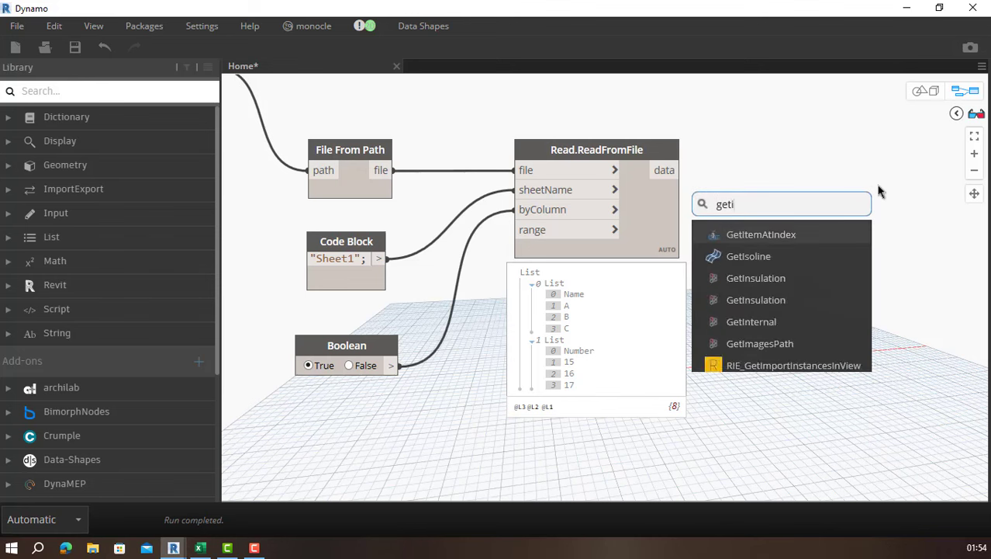
pyautogui.write('t')
pyautogui.click(805, 233)
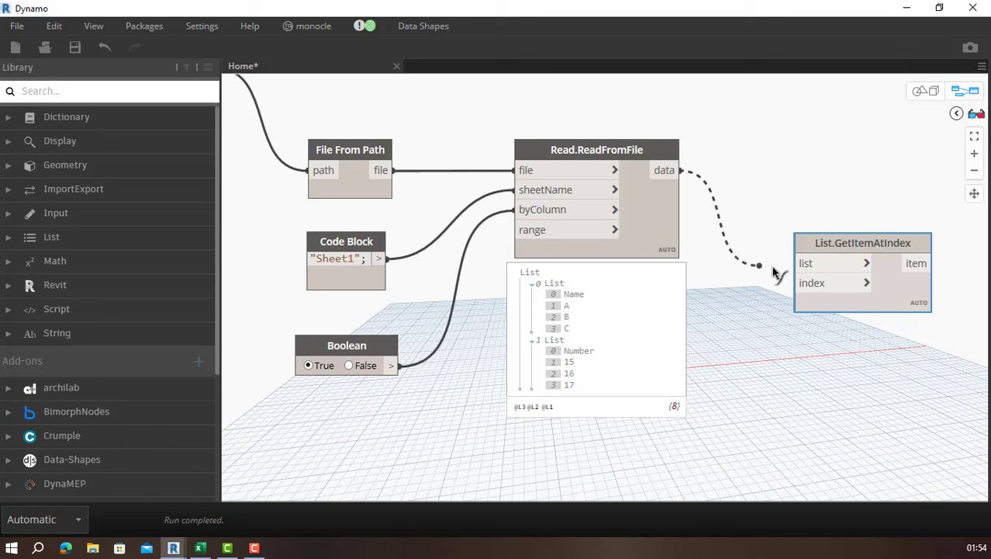
pyautogui.moveTo(676, 177); pyautogui.dragTo(805, 263)
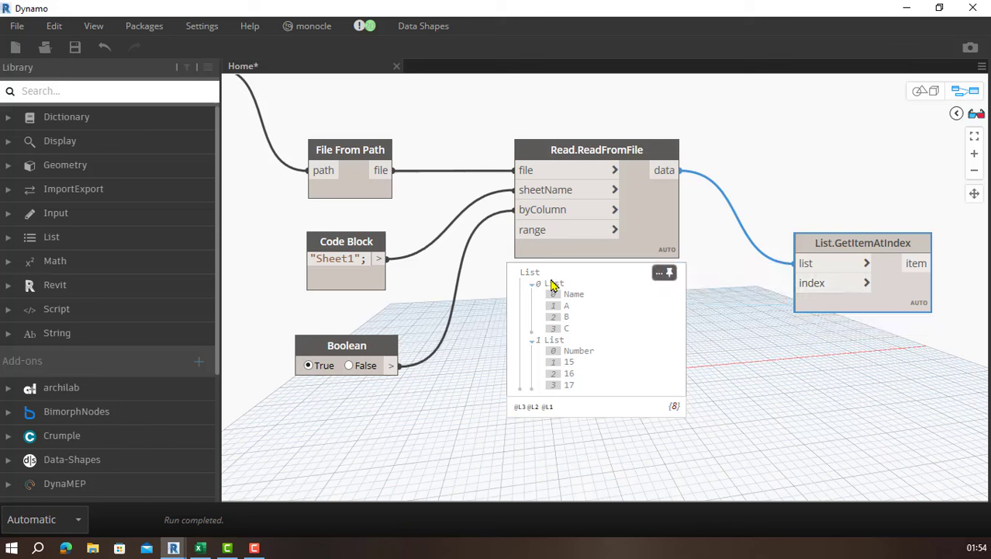
# Step: Add a Number node and connect it to GetItemAtIndex's index input
pyautogui.rightClick(722, 327)
pyautogui.write('numb')
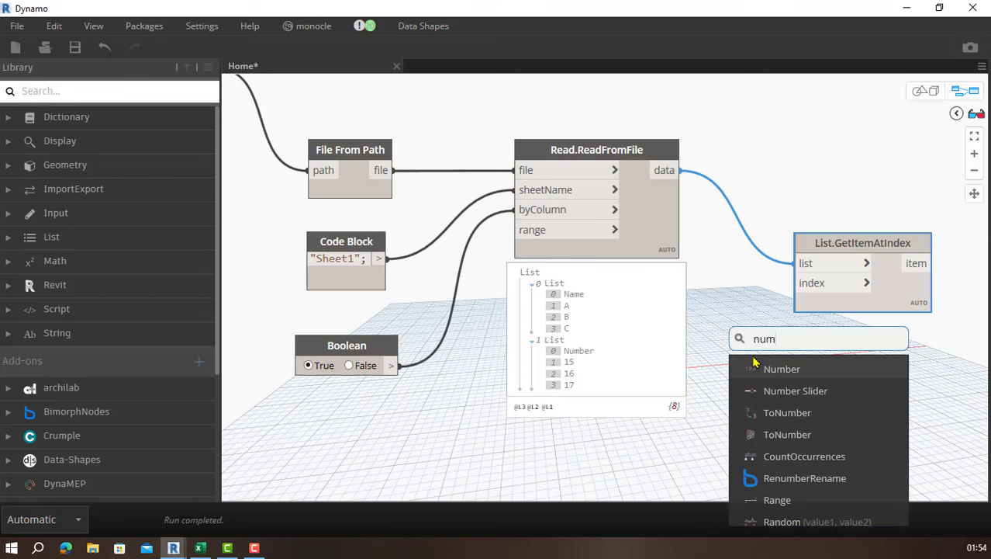
pyautogui.click(752, 368)
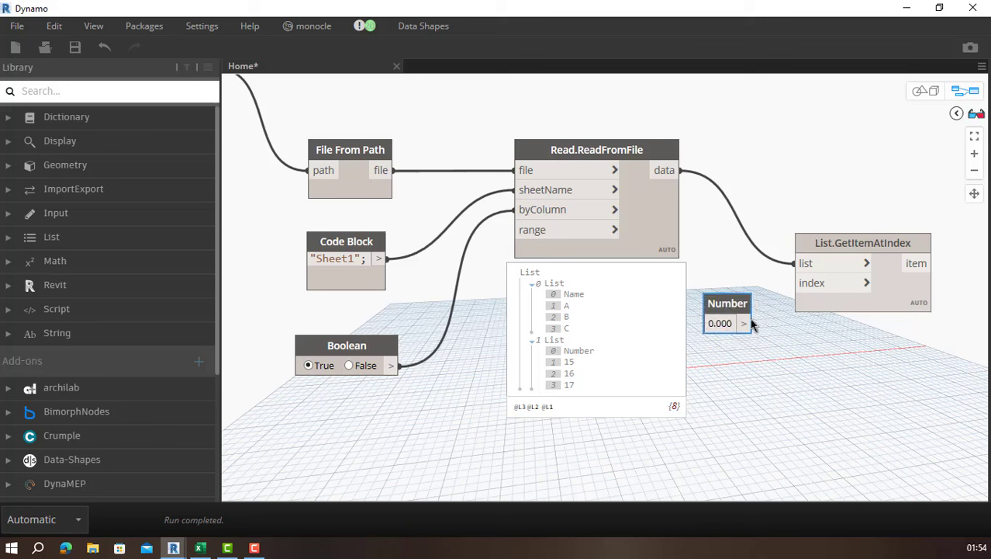
pyautogui.moveTo(744, 323); pyautogui.dragTo(793, 282)
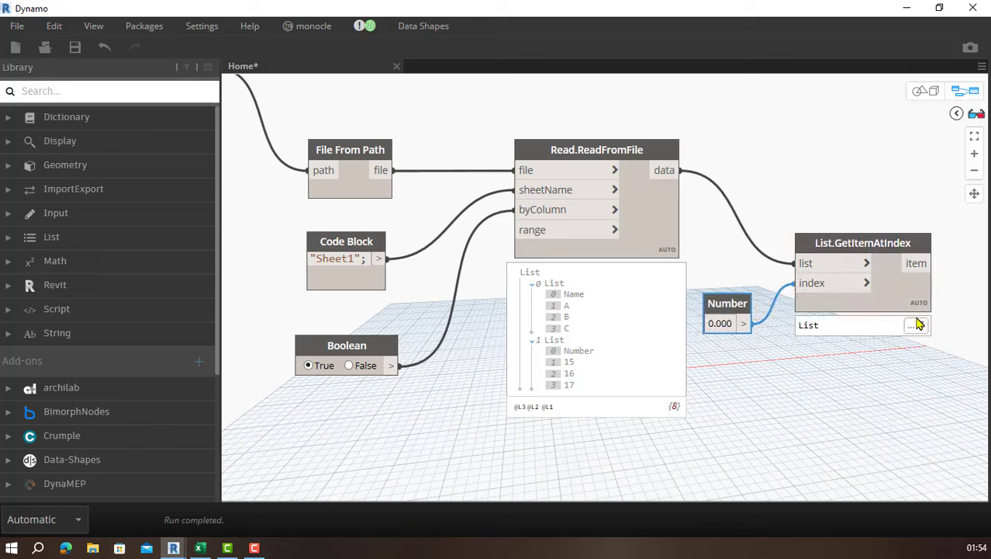
# Step: Set the Number node to 1 so GetItemAtIndex previews Number, 15, 16, 17
pyautogui.click(916, 310)
pyautogui.moveTo(861, 353)
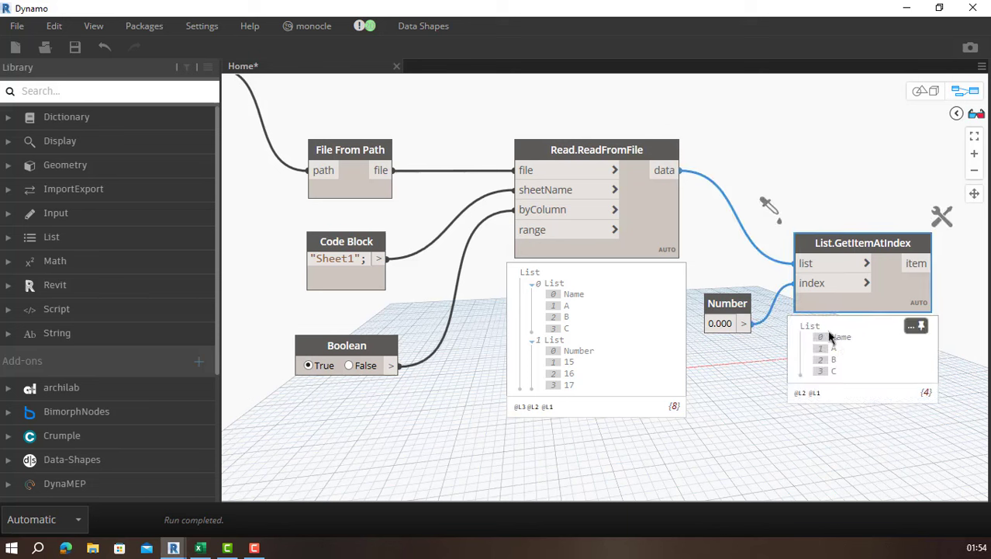
pyautogui.click(721, 322)
pyautogui.write('1')
pyautogui.press('Return')
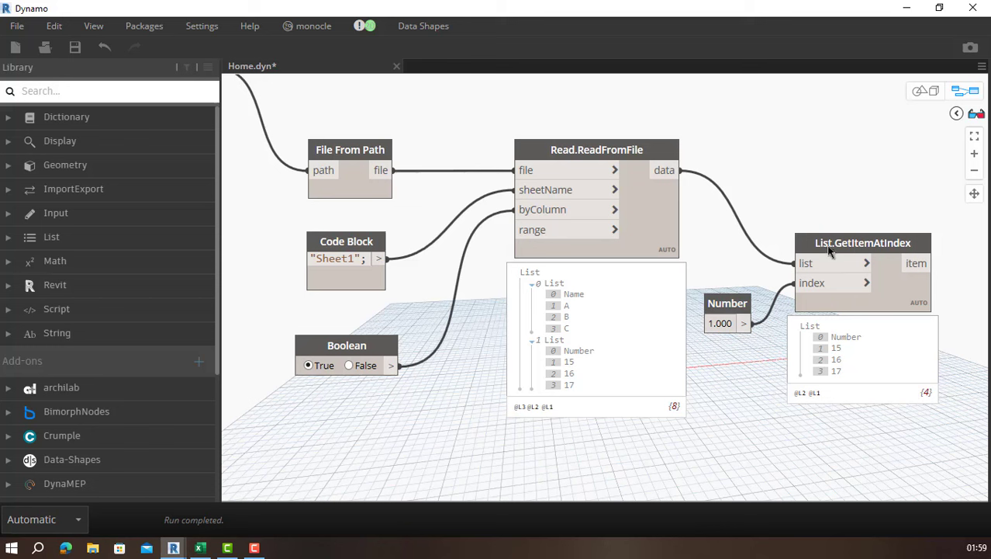
pyautogui.click(867, 270)
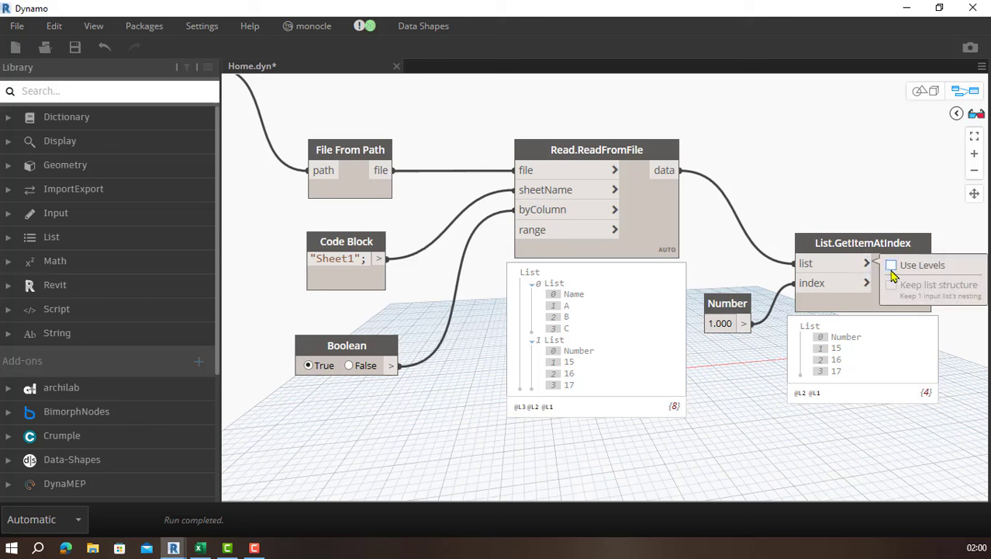
pyautogui.click(893, 266)
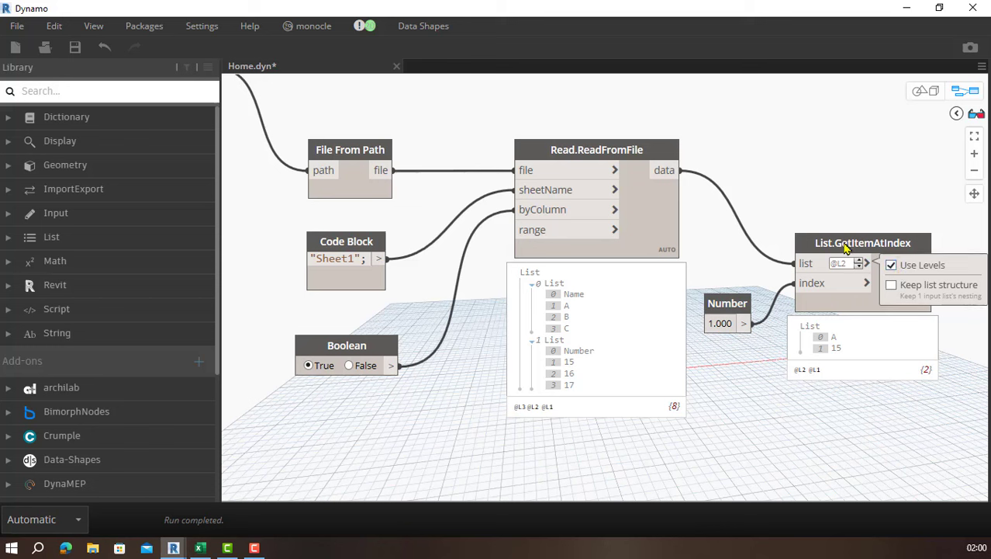
pyautogui.click(844, 265)
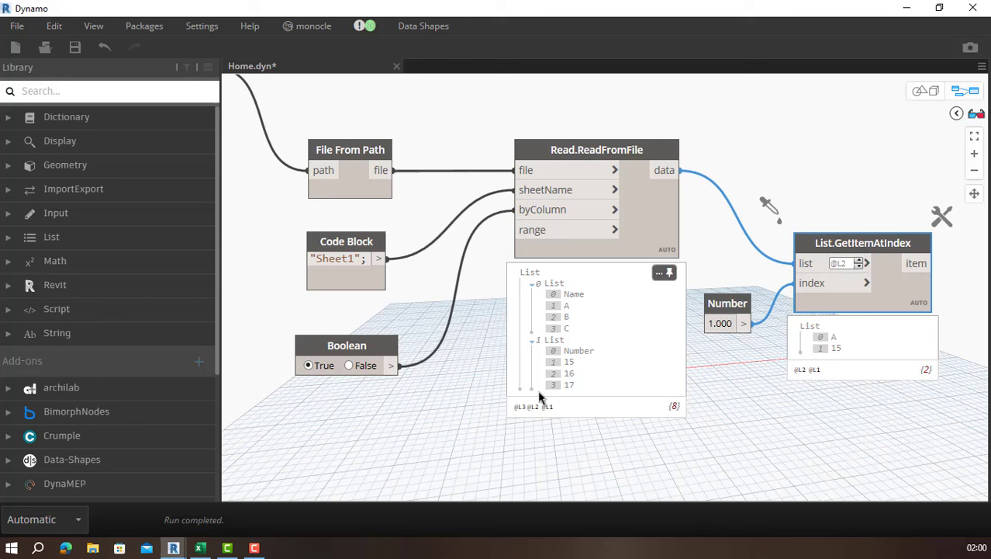
# Step: Try index 3 in the Number node to get the last row
pyautogui.moveTo(560, 368)
pyautogui.click(716, 325)
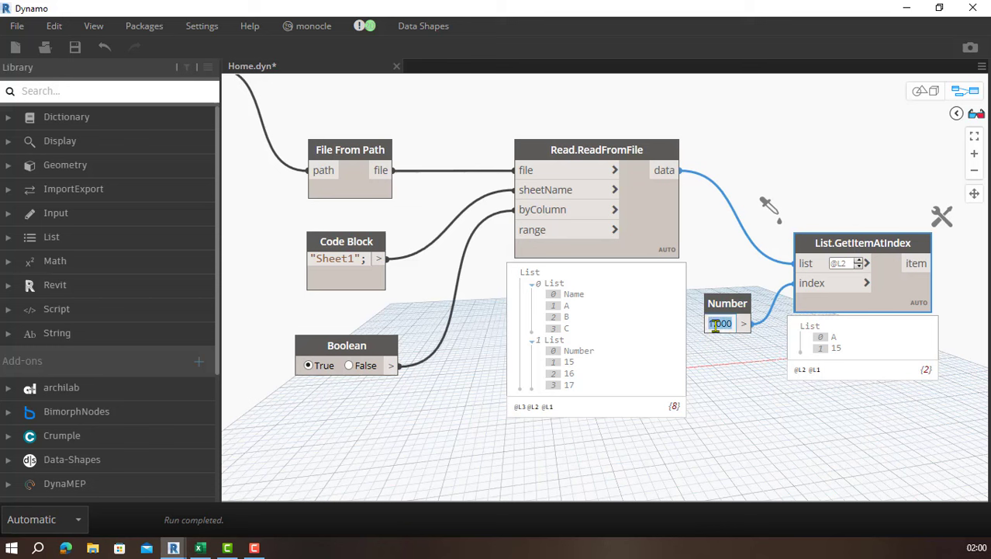
pyautogui.write('3')
pyautogui.click(727, 351)
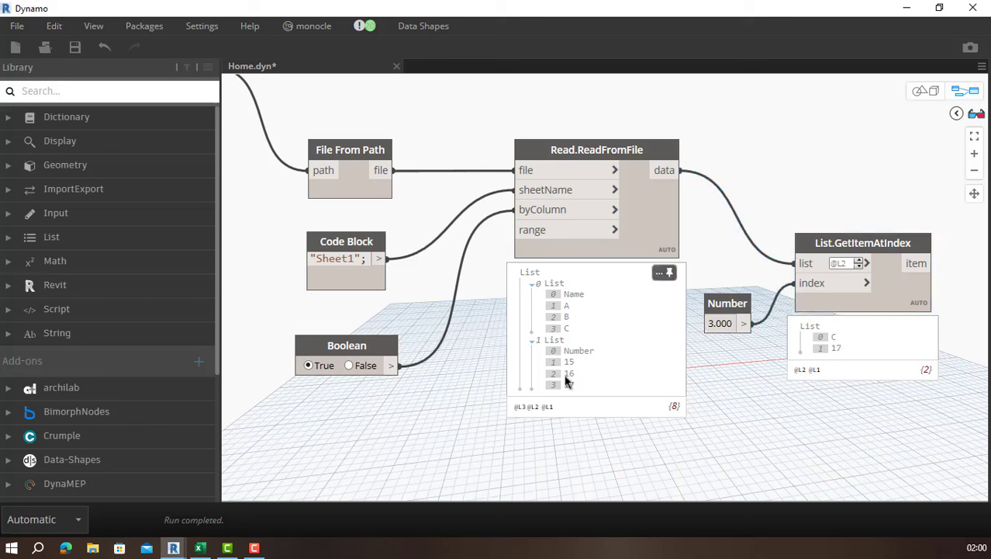
# Step: Turn off list levels on the list input and set the index back to 1
pyautogui.click(867, 267)
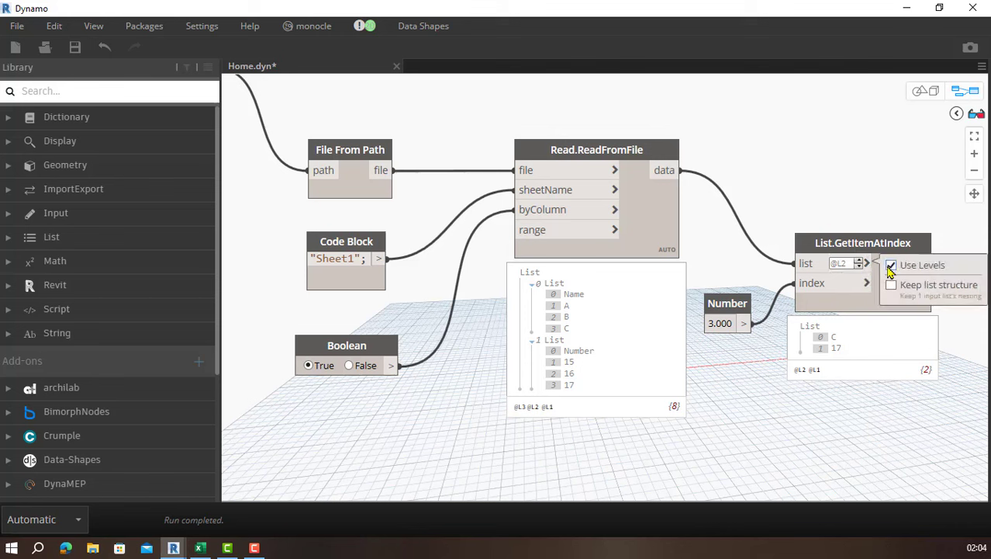
pyautogui.click(890, 266)
pyautogui.doubleClick(719, 324)
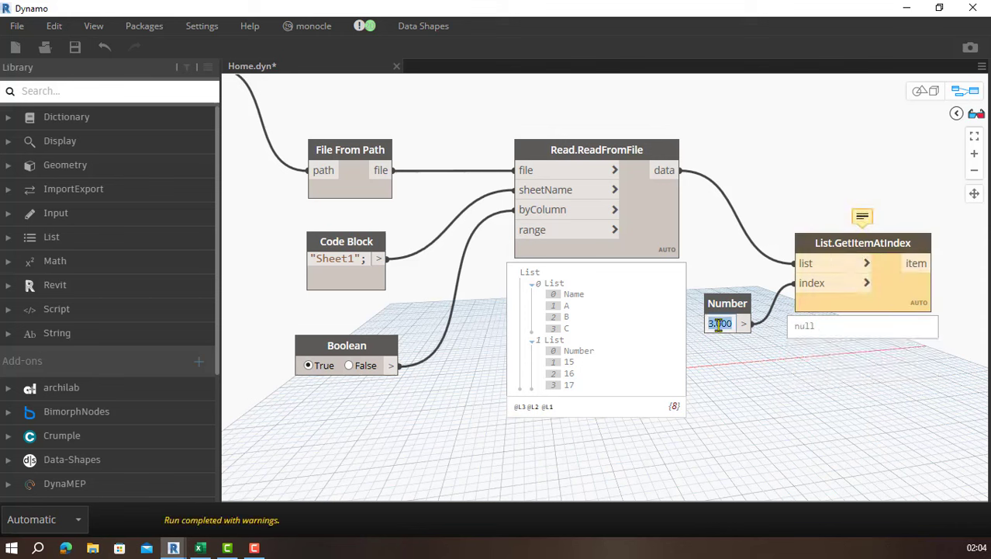
pyautogui.write('1')
pyautogui.press('Return')
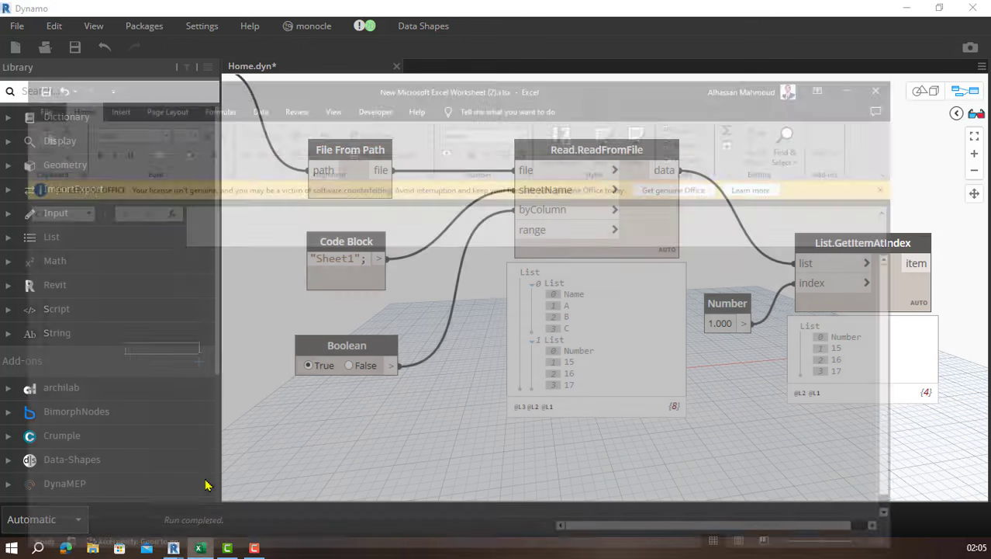
pyautogui.click(200, 548)
pyautogui.moveTo(41, 221); pyautogui.dragTo(33, 266)
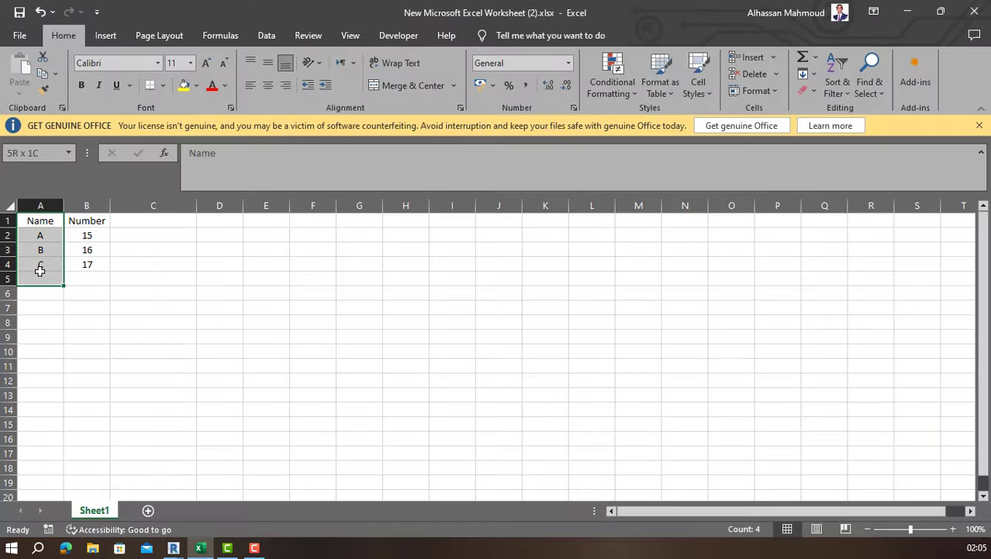
pyautogui.moveTo(36, 219)
pyautogui.mouseDown()
pyautogui.moveTo(68, 221)
pyautogui.moveTo(87, 235)
pyautogui.moveTo(80, 250)
pyautogui.mouseUp()
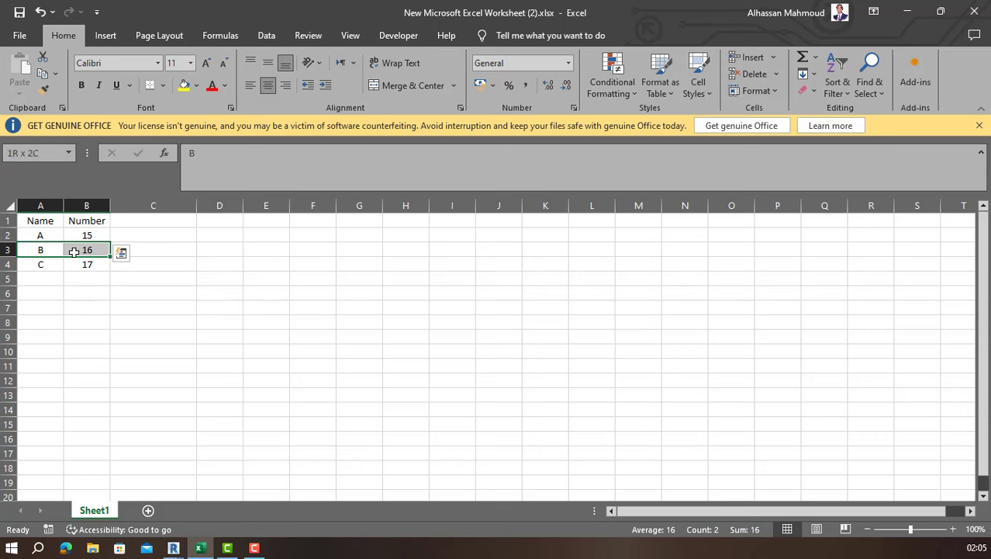
pyautogui.click(907, 11)
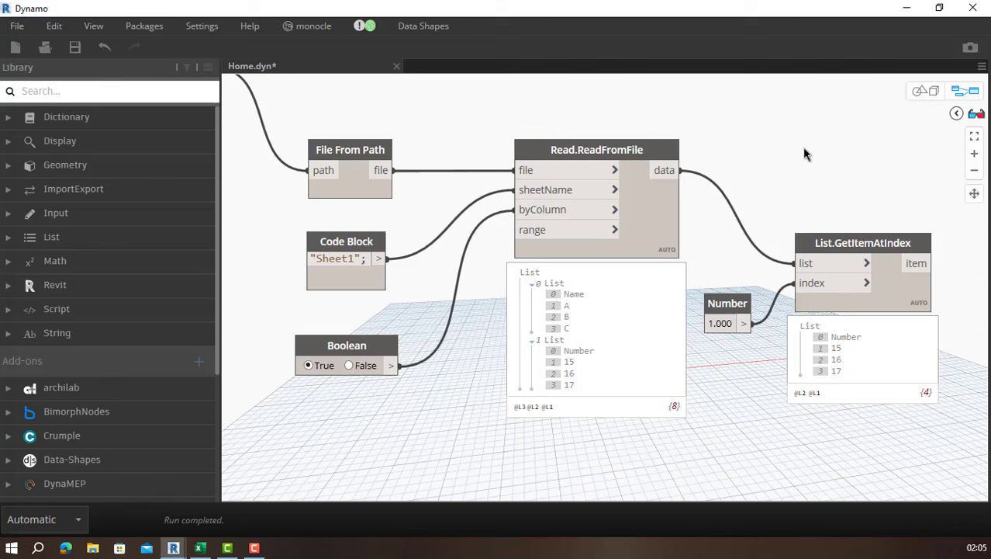
# Step: Place a List.Transpose node fed by the file data and pin its preview
pyautogui.rightClick(805, 154)
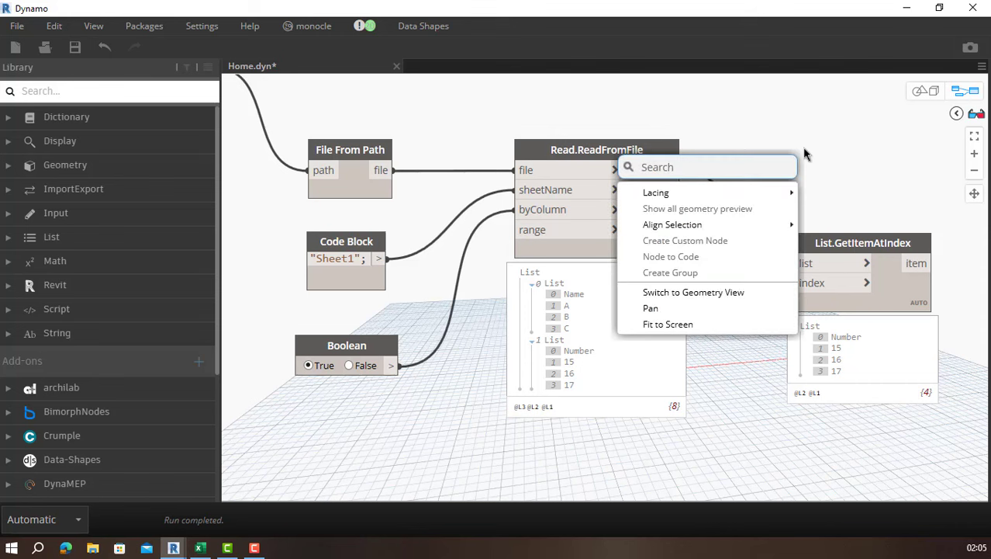
pyautogui.write('TRAN')
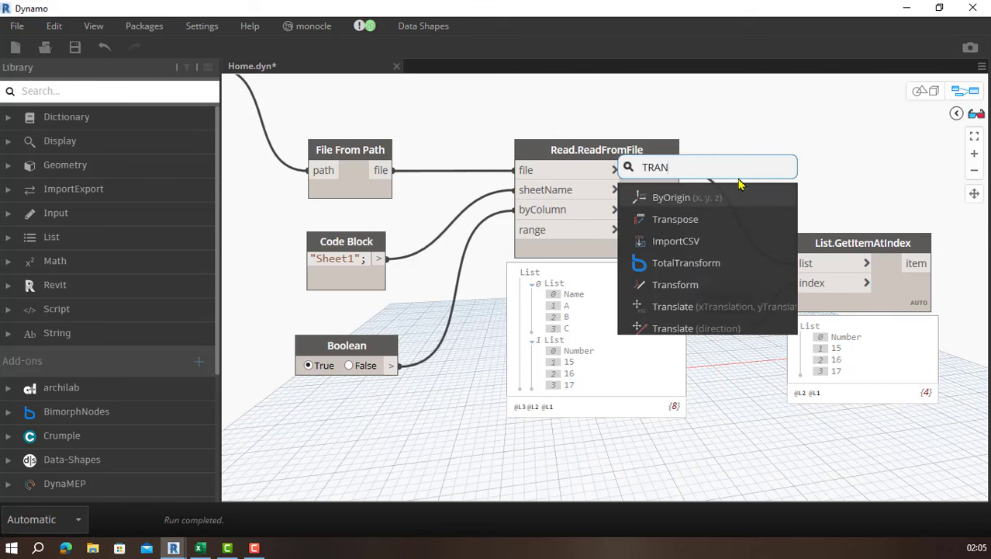
pyautogui.click(686, 225)
pyautogui.moveTo(730, 228); pyautogui.dragTo(832, 114)
pyautogui.moveTo(681, 170)
pyautogui.mouseDown()
pyautogui.moveTo(823, 121)
pyautogui.moveTo(840, 103)
pyautogui.mouseUp()
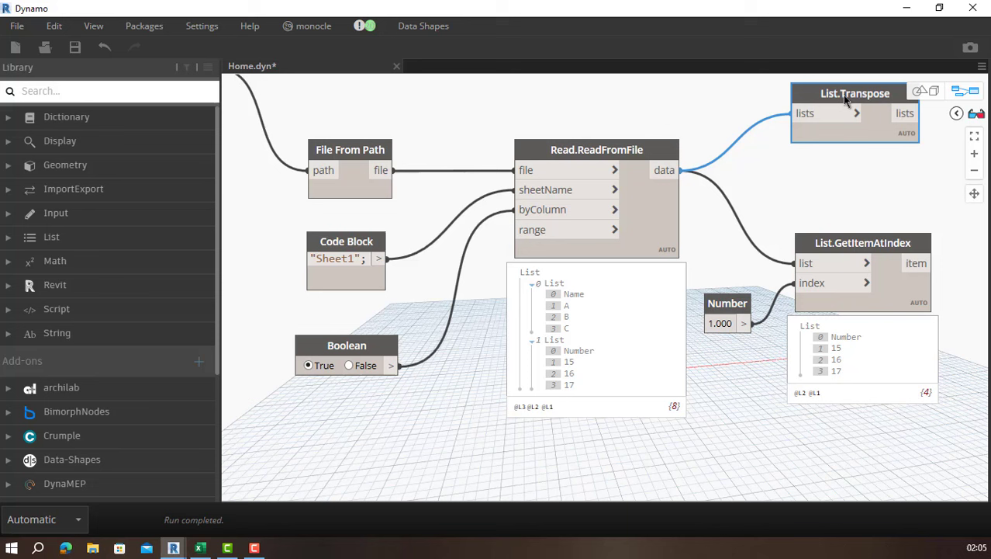
pyautogui.click(910, 157)
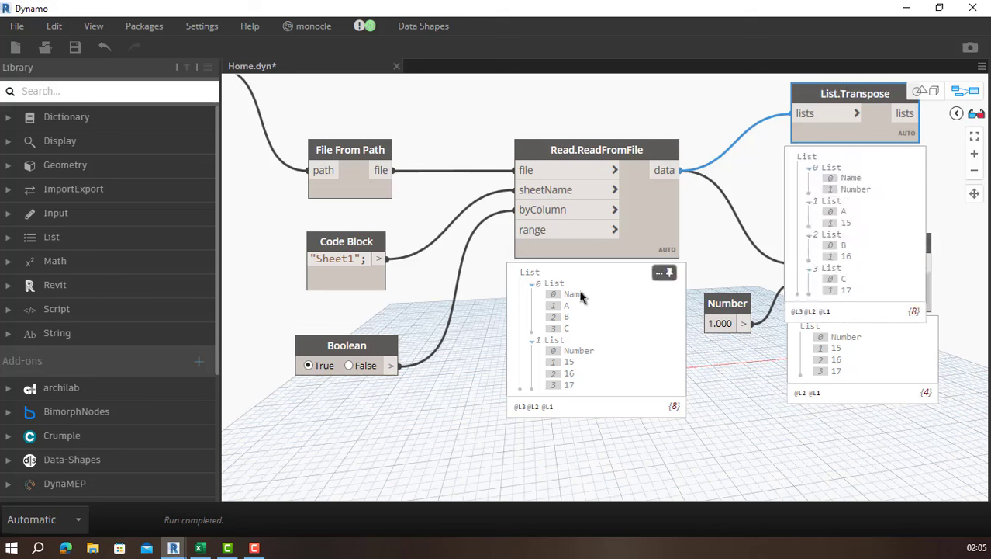
pyautogui.moveTo(854, 156)
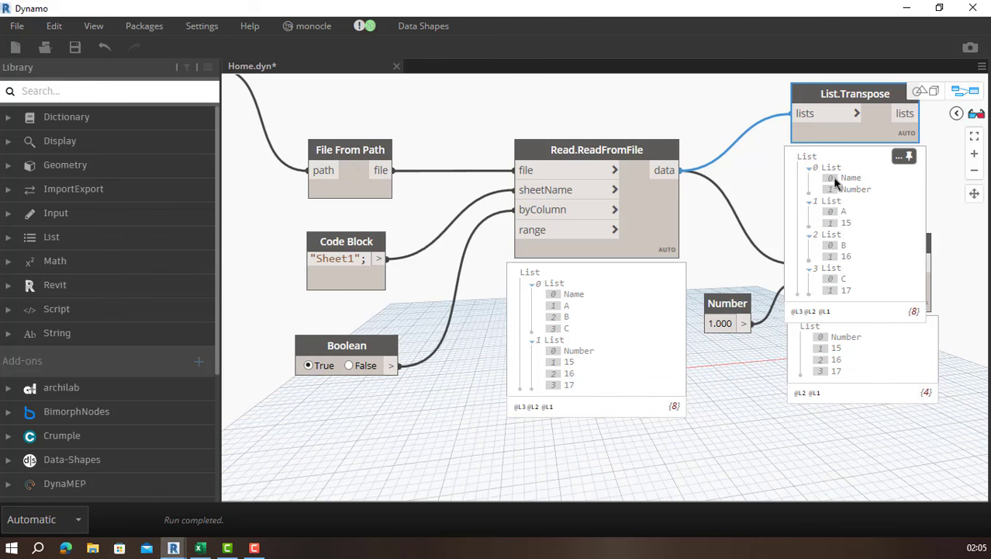
pyautogui.scroll(-3, 773, 282)
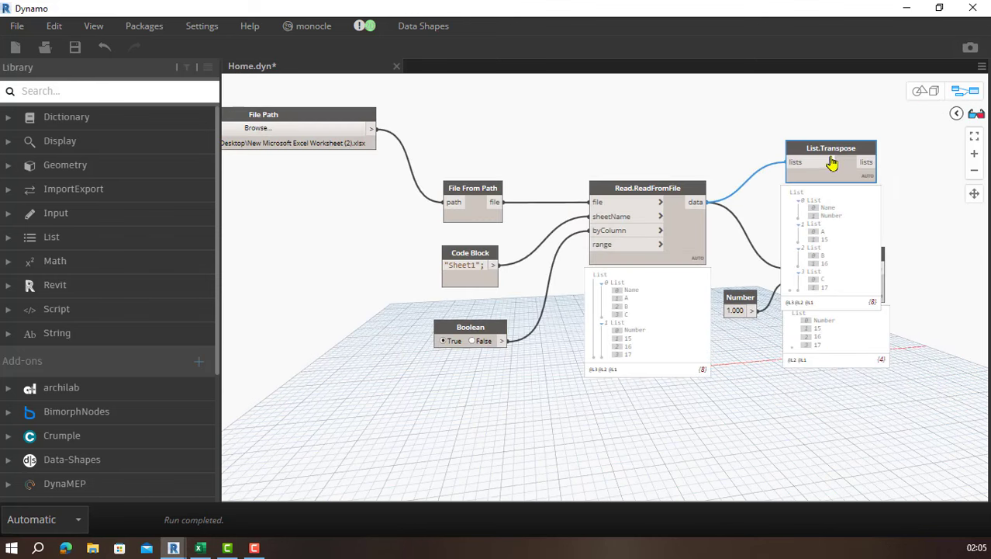
# Step: Drag the List.Transpose node upward, clear of List.GetItemAtIndex
pyautogui.moveTo(828, 118); pyautogui.dragTo(837, 80)
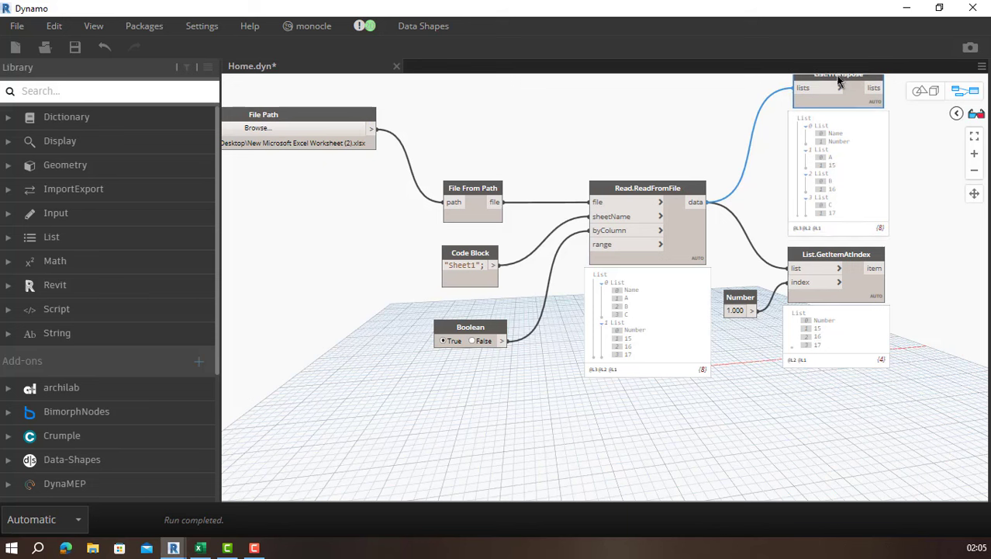